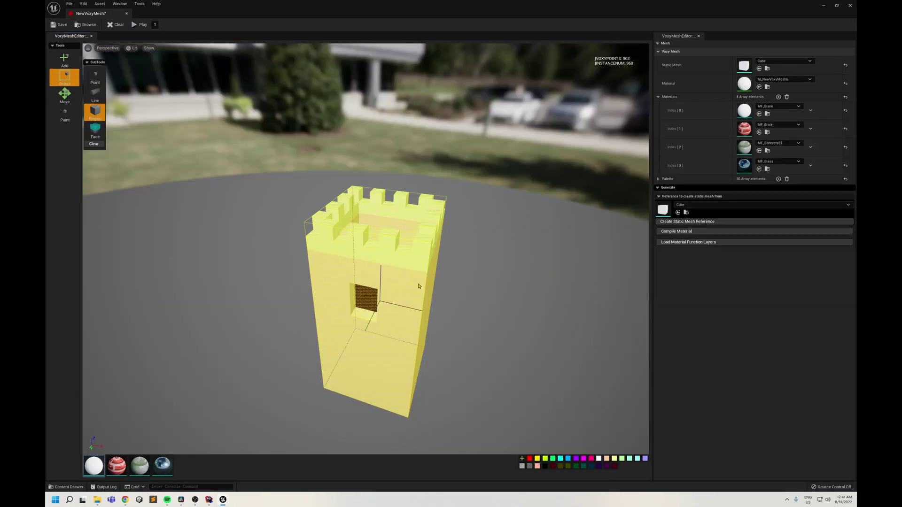
# - Alt-drag a duplicate of the voxel tower and place it further to the left
pyautogui.press('w')
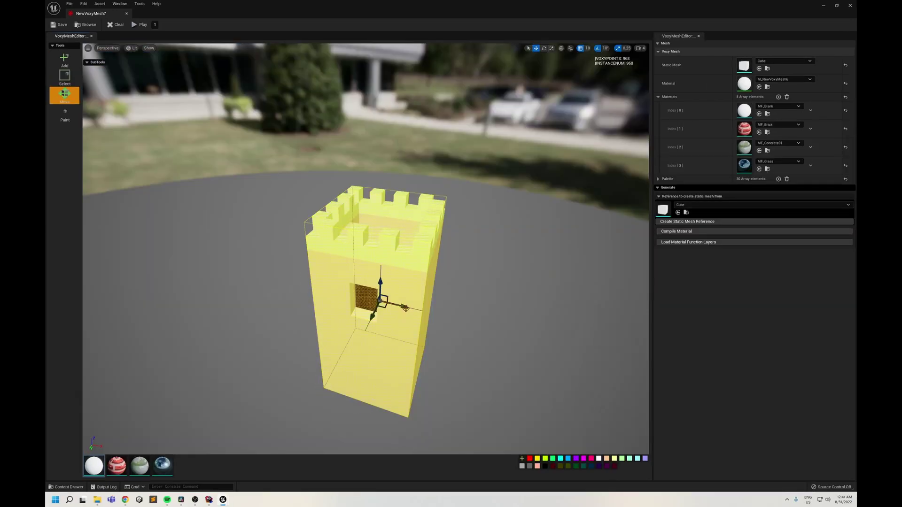
pyautogui.keyDown('alt'); pyautogui.moveTo(393, 316); pyautogui.dragTo(158, 252); pyautogui.keyUp('alt')
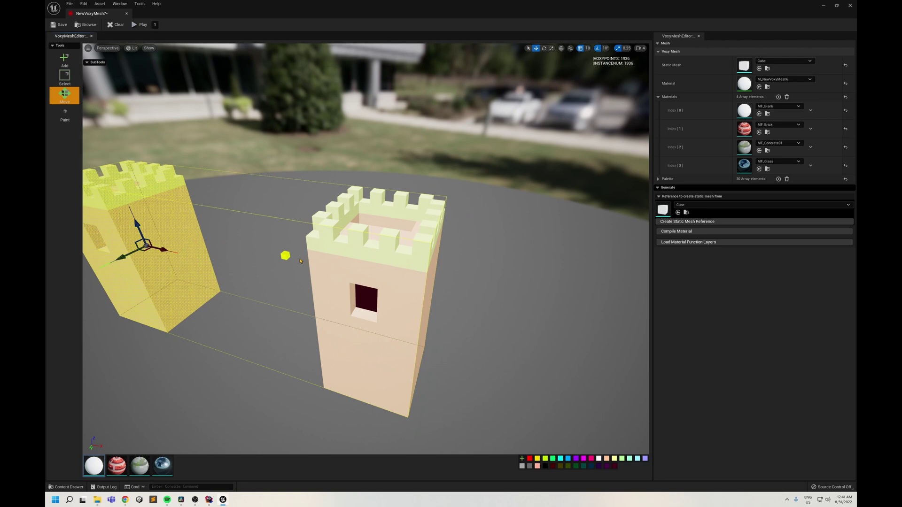
pyautogui.moveTo(286, 254)
pyautogui.mouseDown(button='right')
pyautogui.moveTo(309, 254)
pyautogui.moveTo(291, 266)
pyautogui.moveTo(299, 262)
pyautogui.mouseUp(button='right')
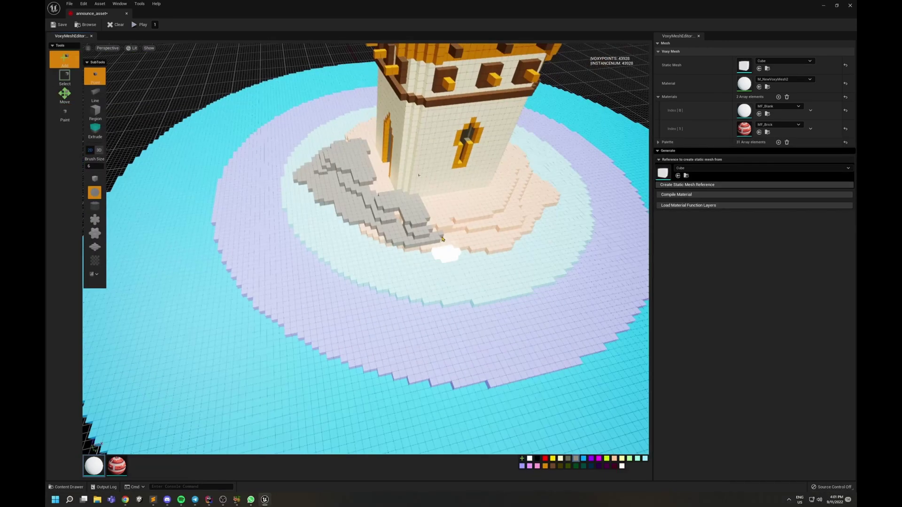
pyautogui.click(70, 74)
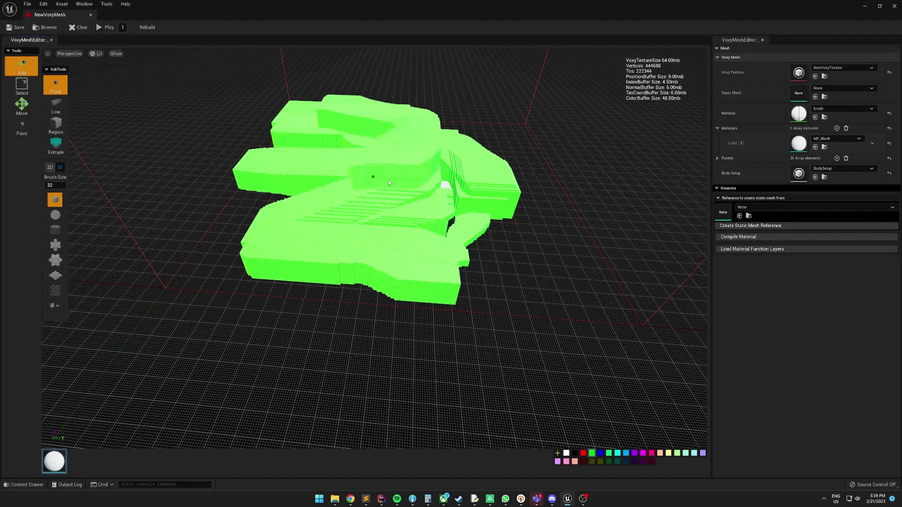
# - Add a raised voxel block, carve chunks out of the green mesh, and paint blue blocks across it
pyautogui.click(388, 180)
pyautogui.moveTo(378, 259)
pyautogui.mouseDown()
pyautogui.moveTo(456, 221)
pyautogui.moveTo(444, 164)
pyautogui.moveTo(334, 243)
pyautogui.mouseUp()
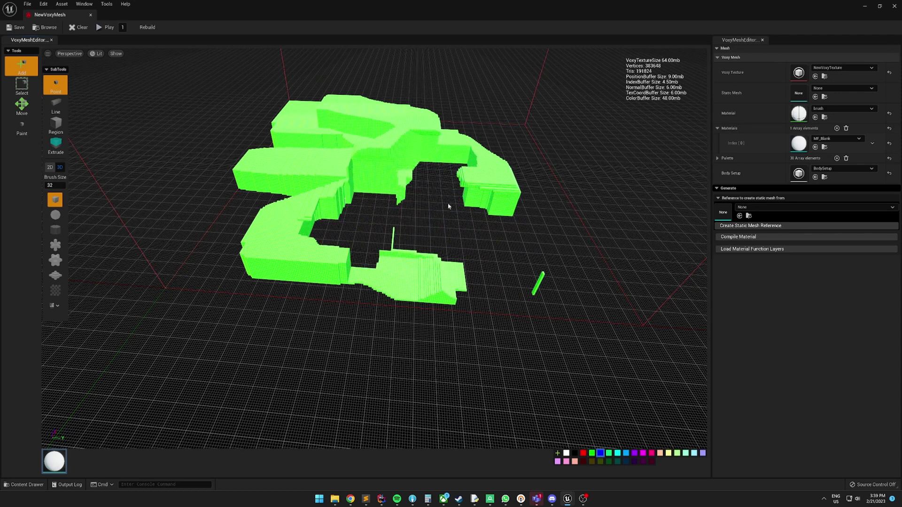
pyautogui.moveTo(448, 206)
pyautogui.mouseDown()
pyautogui.moveTo(322, 204)
pyautogui.moveTo(516, 236)
pyautogui.moveTo(450, 191)
pyautogui.moveTo(487, 205)
pyautogui.mouseUp()
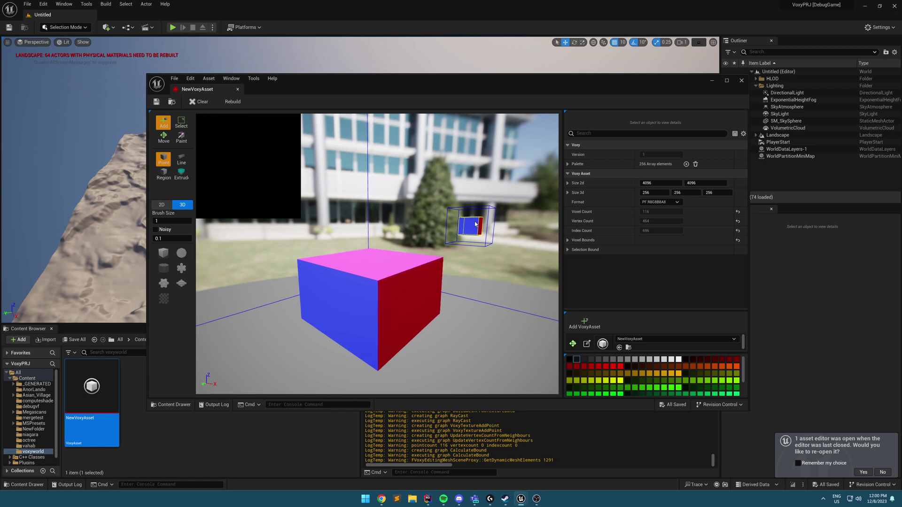
# - Drag the grey voxel block to the left with the Move tool
pyautogui.scroll(-3, 441, 239)
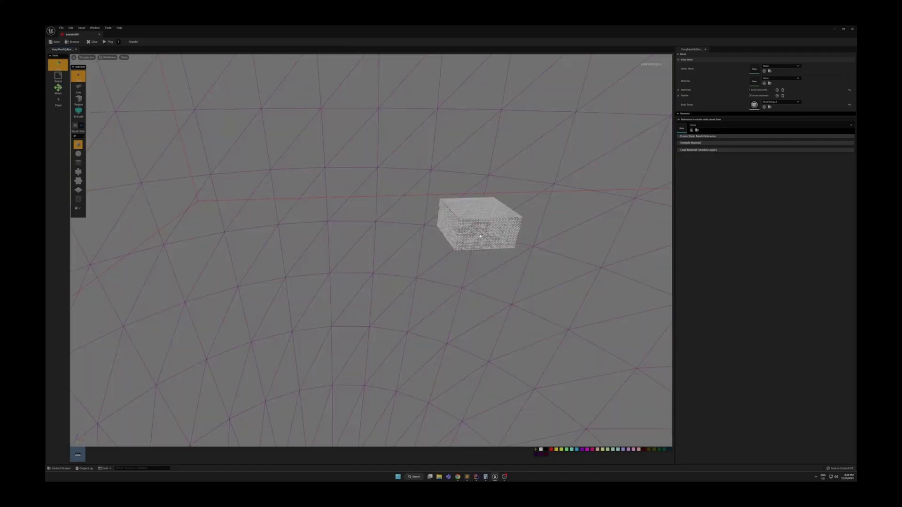
pyautogui.moveTo(480, 236); pyautogui.dragTo(219, 250)
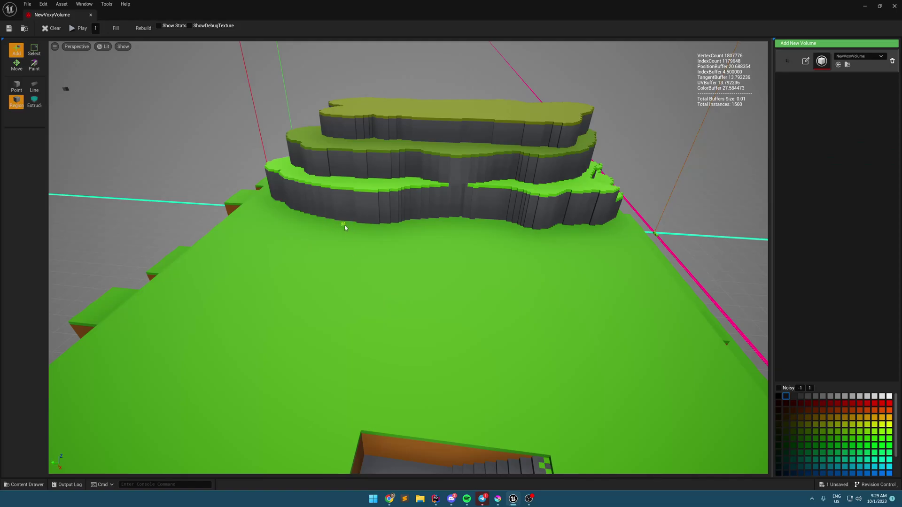
# - Extrude a terrain region into a tall grey box and mark a slab on its top
pyautogui.moveTo(345, 228); pyautogui.dragTo(594, 392)
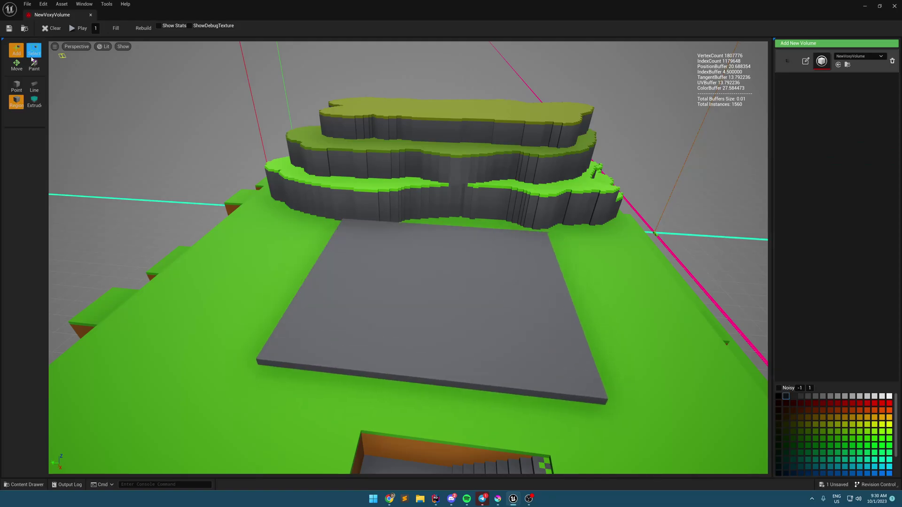
pyautogui.click(34, 101)
pyautogui.moveTo(470, 301)
pyautogui.mouseDown()
pyautogui.moveTo(470, 253)
pyautogui.moveTo(296, 181)
pyautogui.mouseUp()
pyautogui.moveTo(360, 205); pyautogui.dragTo(569, 315)
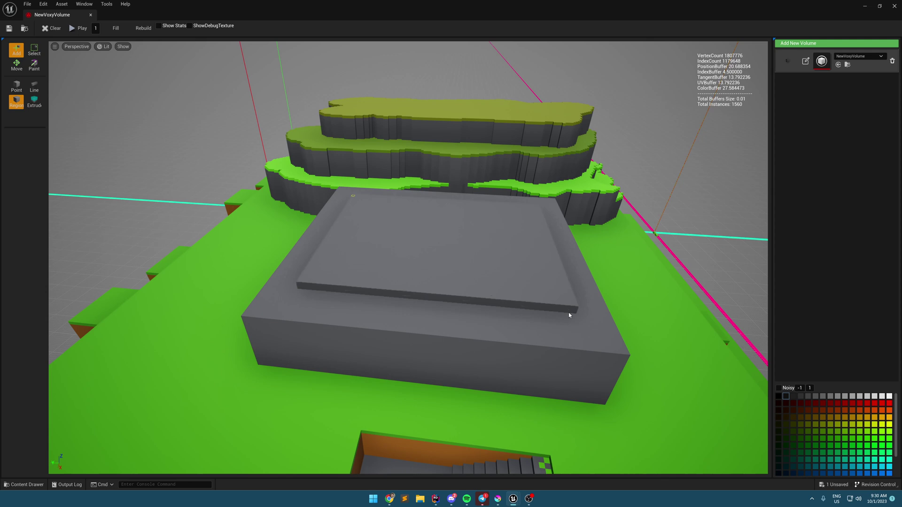
pyautogui.click(34, 101)
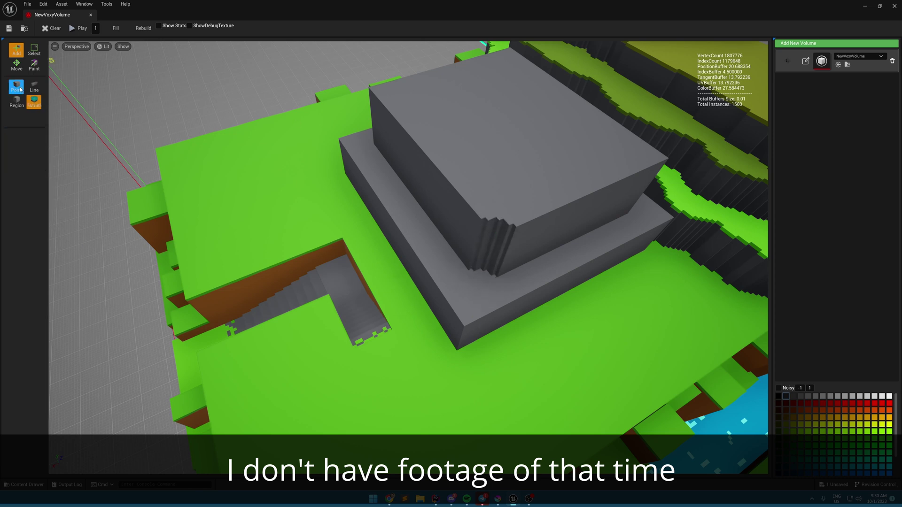
# - Raise a pillar at the box's corner and select its side faces
pyautogui.click(34, 101)
pyautogui.moveTo(479, 263)
pyautogui.mouseDown(button='right')
pyautogui.moveTo(603, 194)
pyautogui.moveTo(636, 196)
pyautogui.mouseUp(button='right')
pyautogui.click(34, 50)
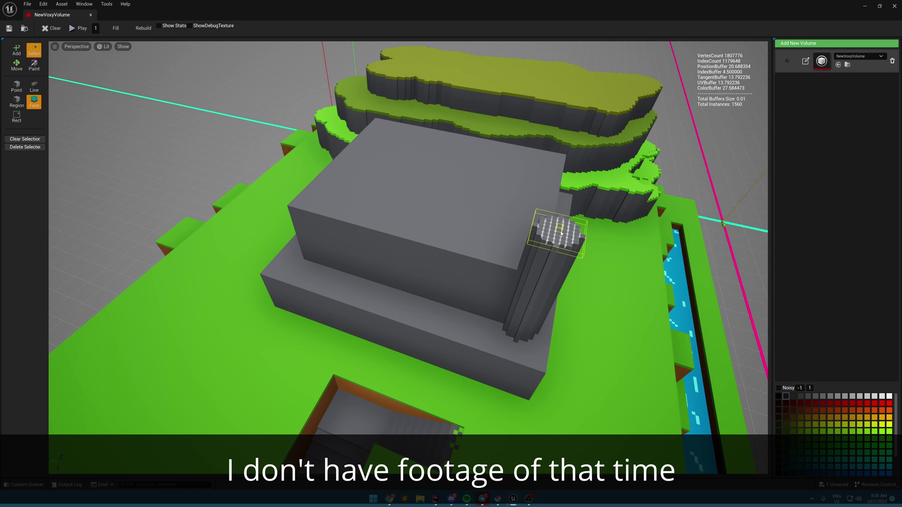
pyautogui.moveTo(560, 234); pyautogui.dragTo(610, 292, button='right')
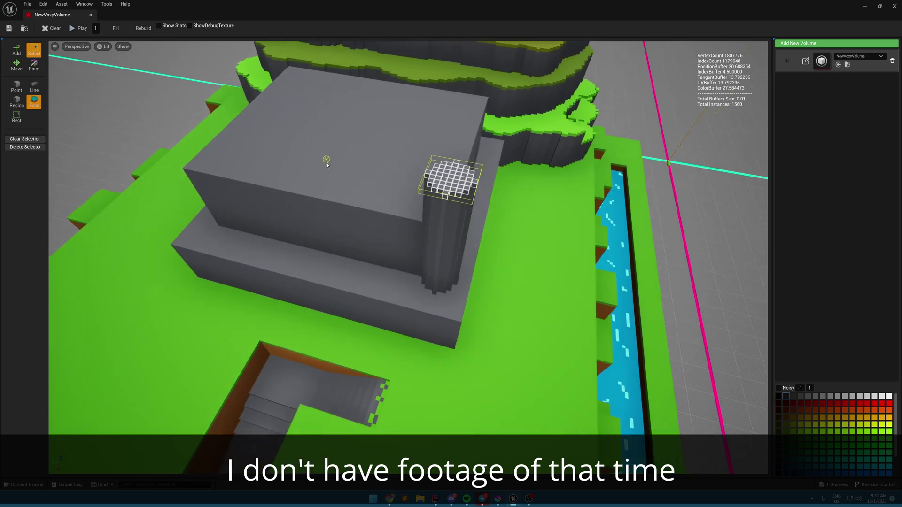
pyautogui.moveTo(326, 163); pyautogui.dragTo(286, 167, button='right')
pyautogui.click(434, 289)
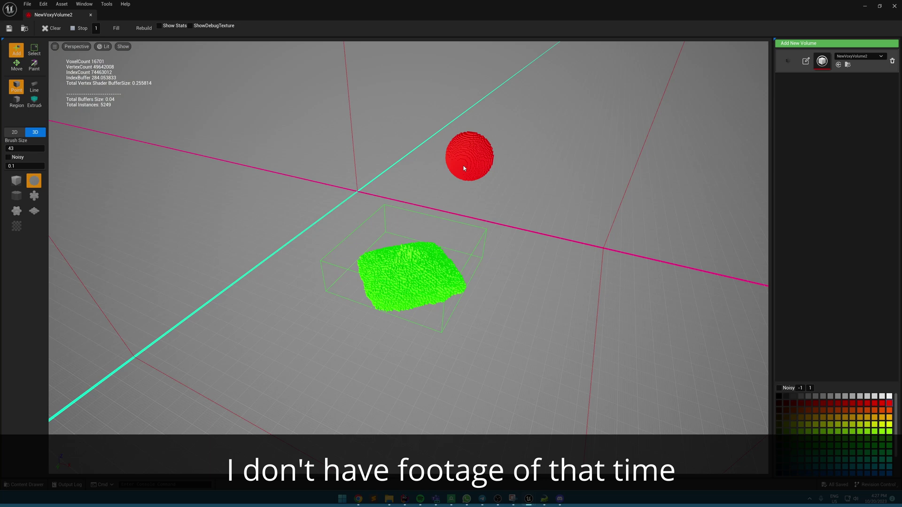
pyautogui.moveTo(463, 168)
pyautogui.mouseDown()
pyautogui.moveTo(434, 241)
pyautogui.moveTo(385, 307)
pyautogui.mouseUp()
pyautogui.click(699, 262)
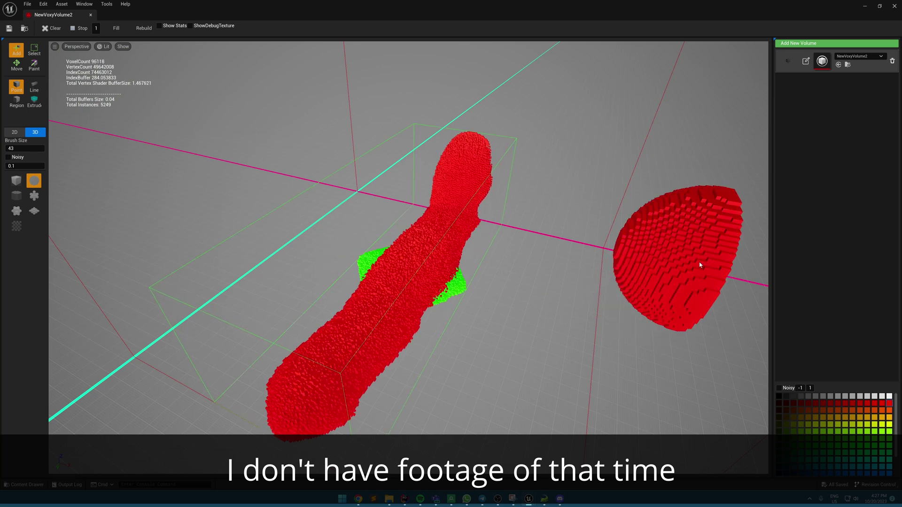
pyautogui.click(704, 277)
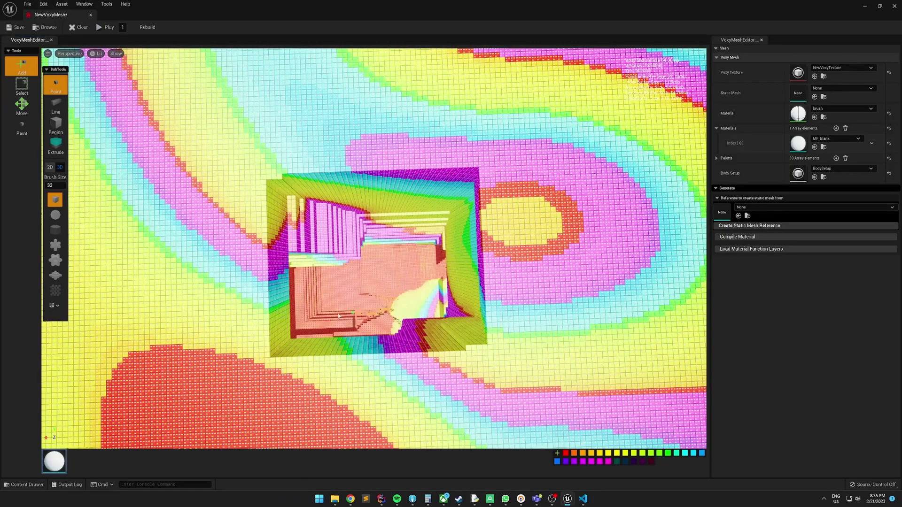
pyautogui.moveTo(338, 316); pyautogui.dragTo(424, 331)
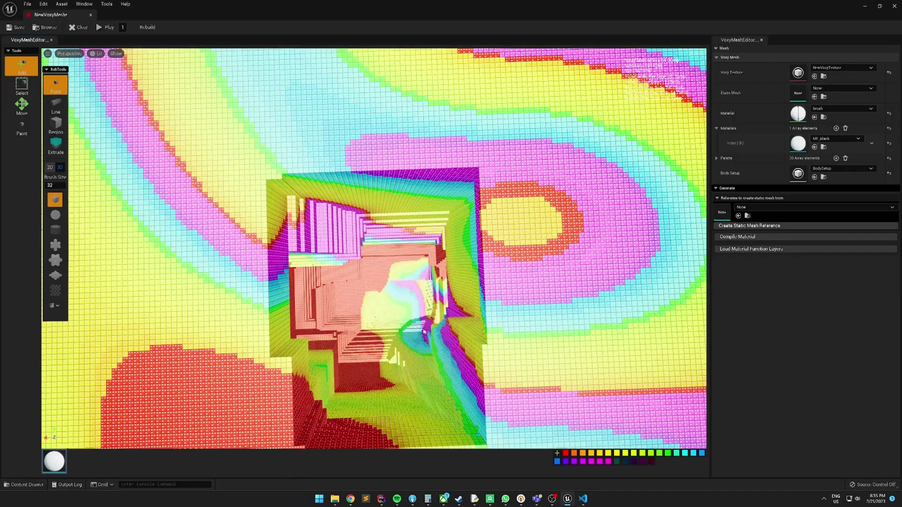
pyautogui.moveTo(420, 319); pyautogui.dragTo(493, 245, button='right')
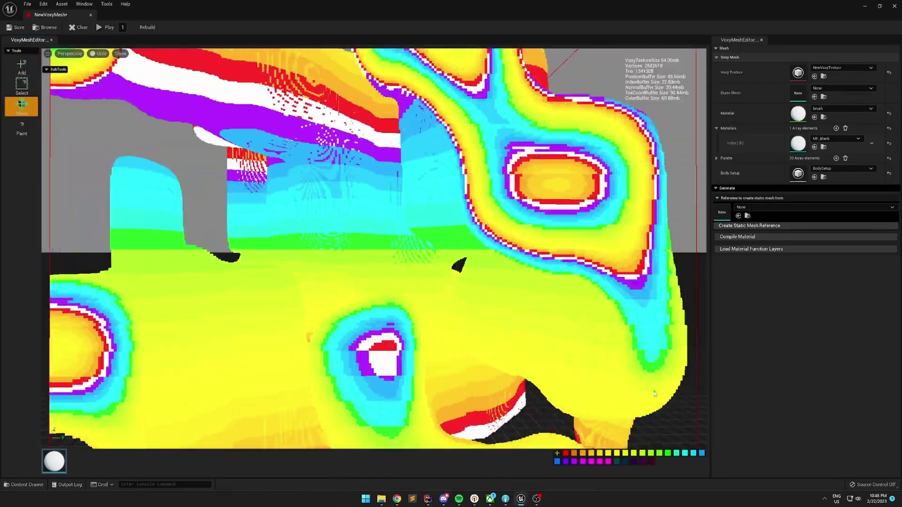
# - Switch to Select mode (Q) with wireframe view (Alt+2)
pyautogui.hotkey('alt', '2')
pyautogui.press('q')
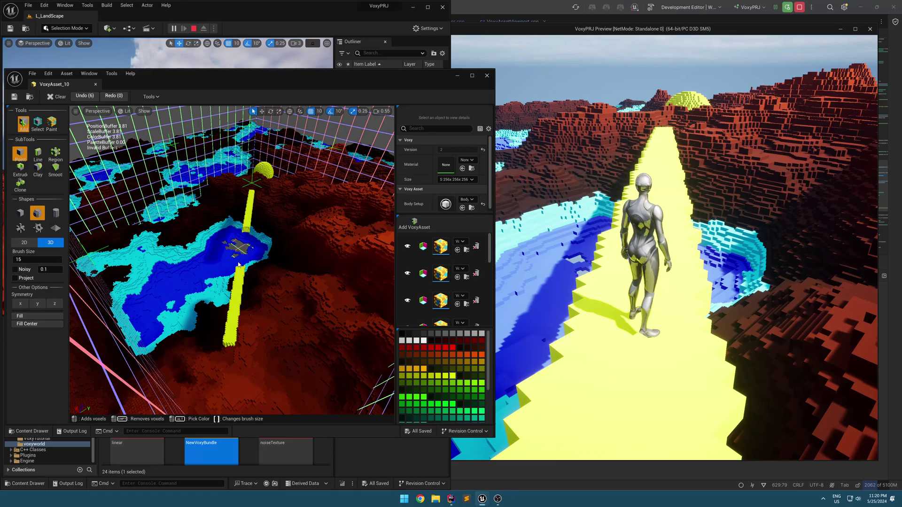
# - Stamp a yellow voxel sphere on the terrain and run the character in the preview
pyautogui.click(348, 240)
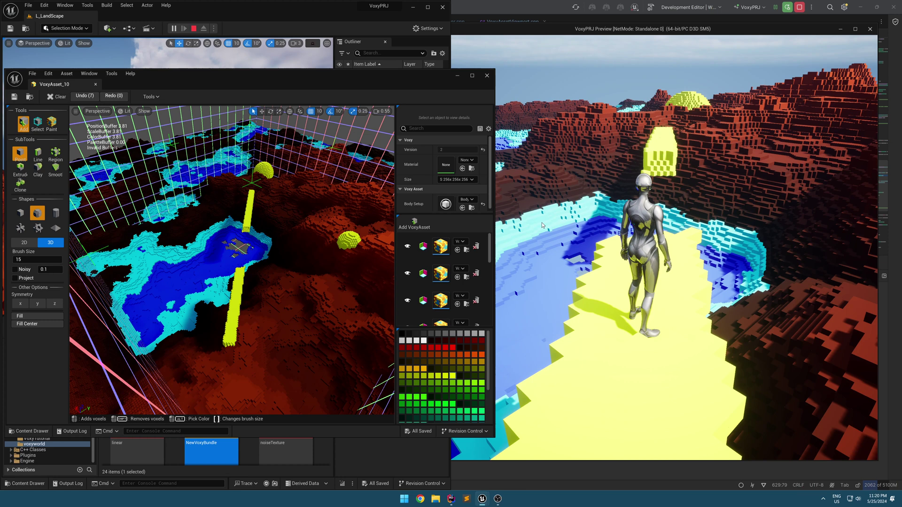
pyautogui.click(658, 235)
pyautogui.press('w')
pyautogui.press('w')
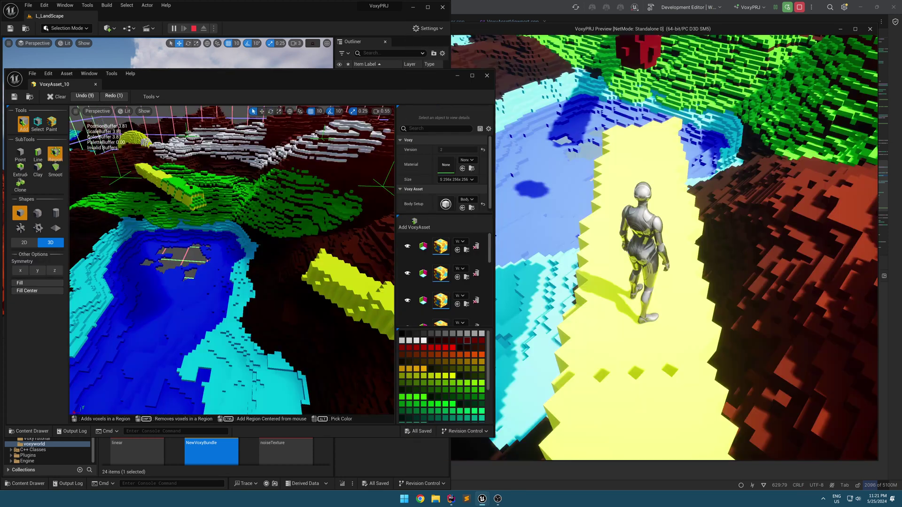
# - Fill a box region with dark-red voxels and jump the character onto the slab
pyautogui.moveTo(190, 179); pyautogui.dragTo(342, 277)
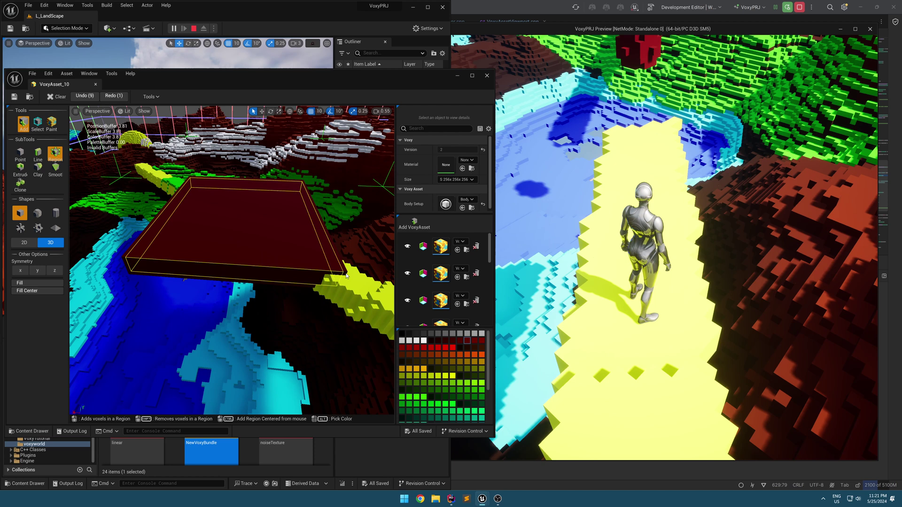
pyautogui.click(346, 275)
pyautogui.click(606, 247)
pyautogui.press('w')
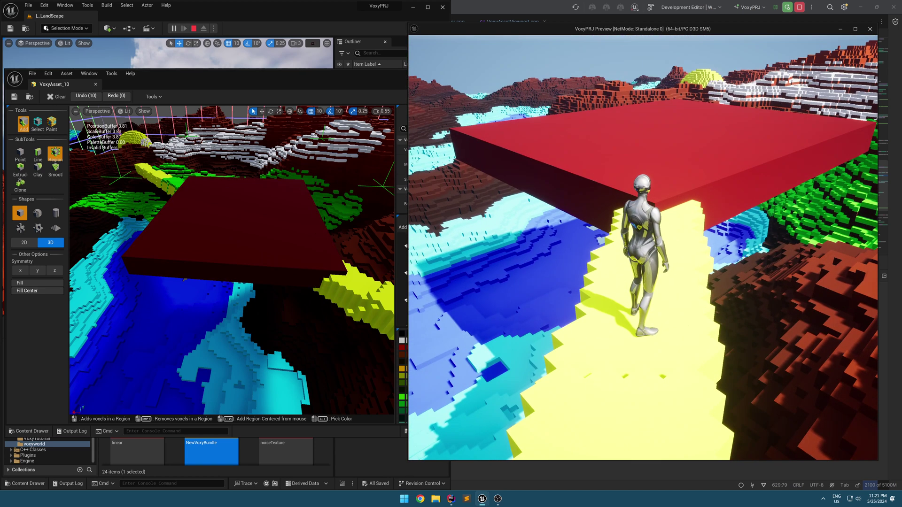
pyautogui.press('space')
pyautogui.press('a')
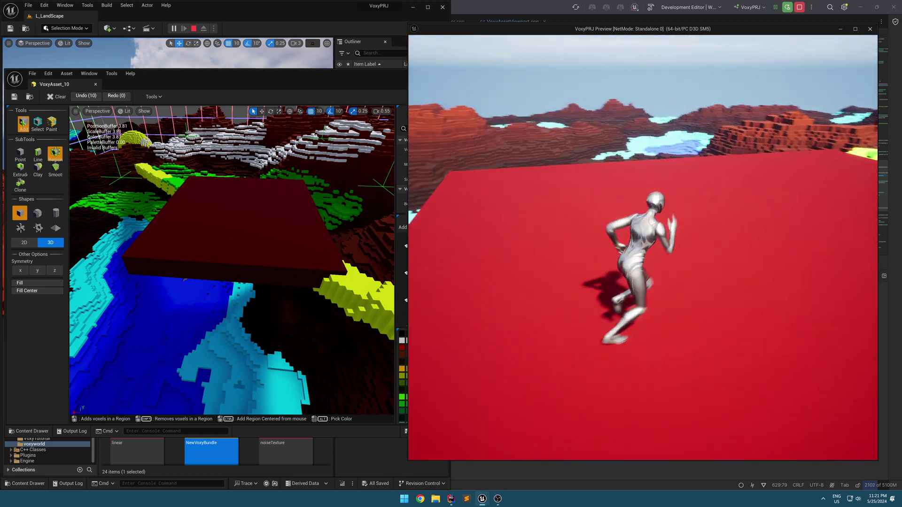
# - Extrude the red slab upward into a tall wall and test it in Play
pyautogui.click(21, 168)
pyautogui.moveTo(376, 282); pyautogui.dragTo(376, 220)
pyautogui.click(474, 220)
pyautogui.press('w')
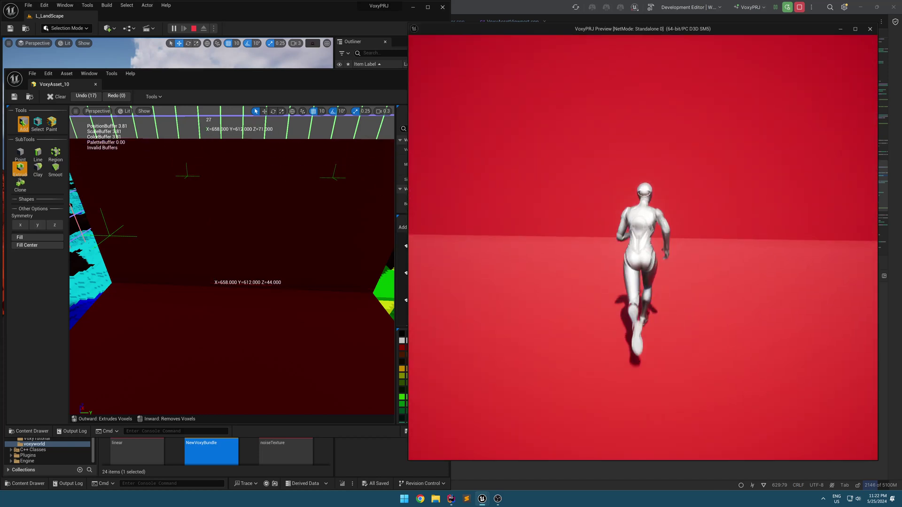
pyautogui.press('space')
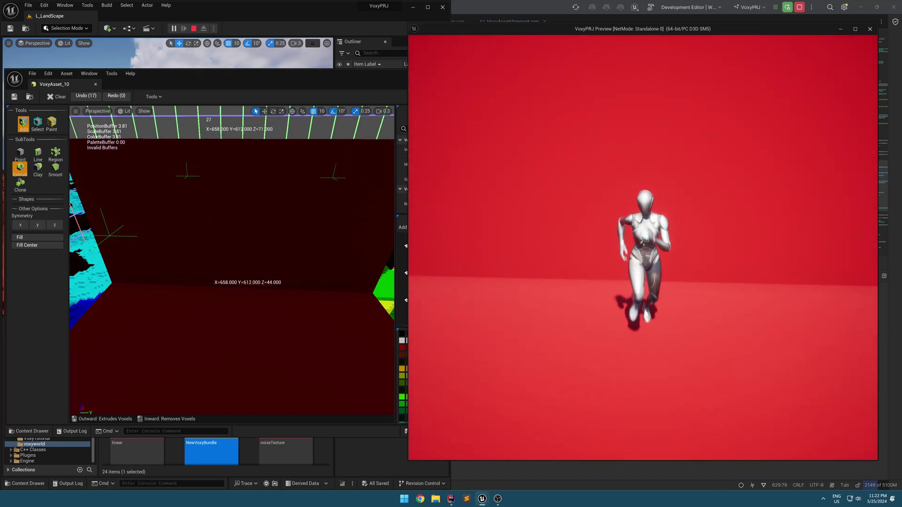
# - Cut a rectangular window through the red wall using the Region subtool
pyautogui.click(149, 250)
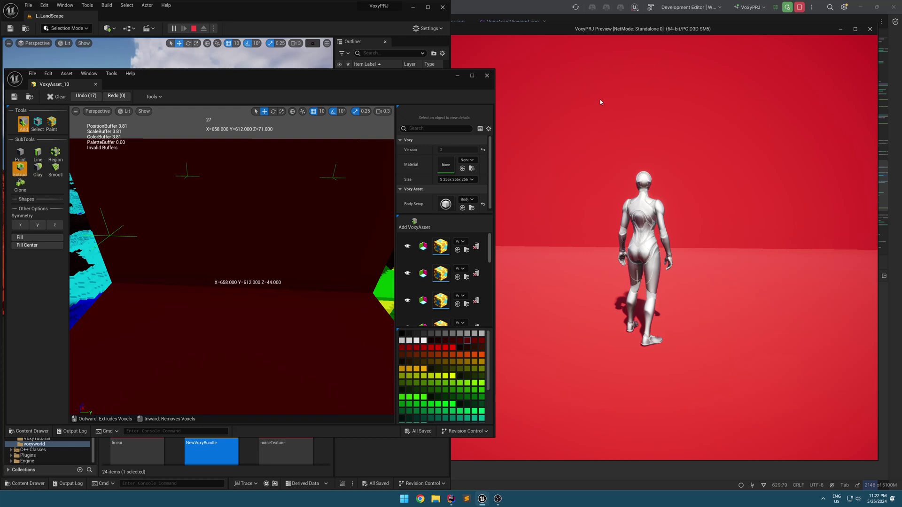
pyautogui.click(55, 153)
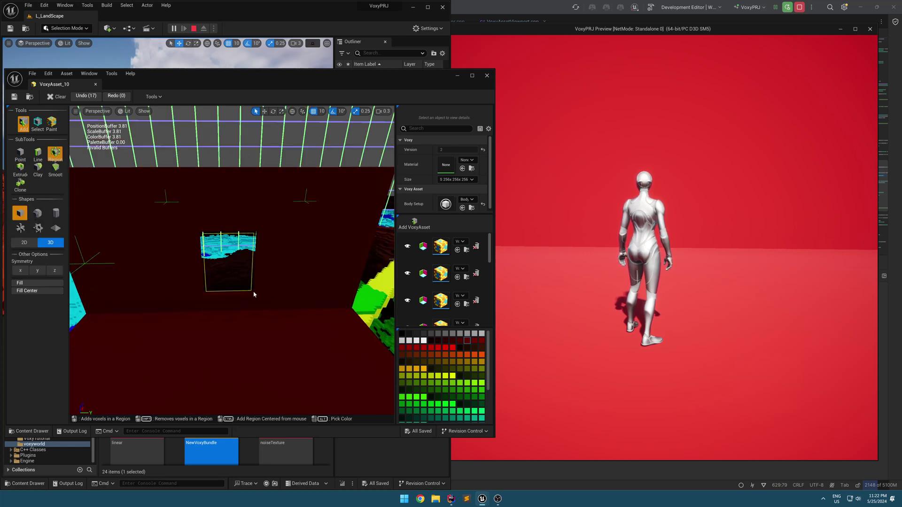
pyautogui.click(260, 284)
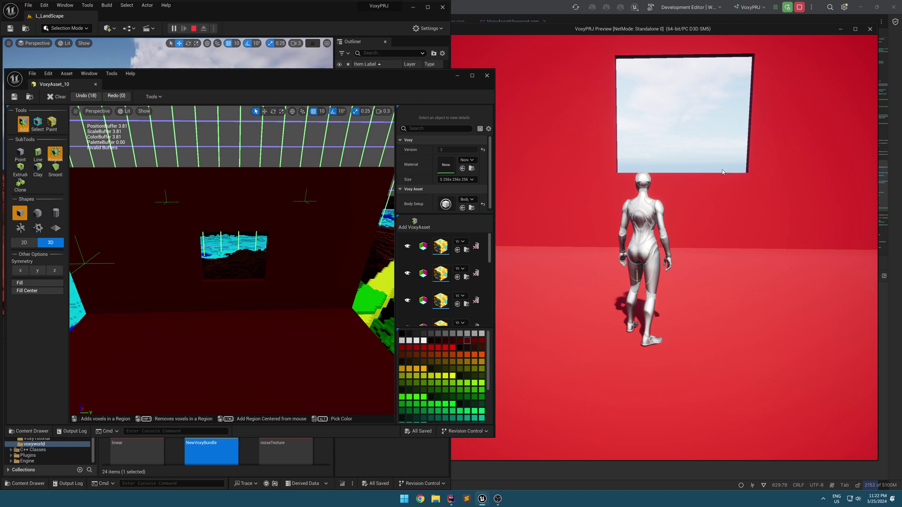
# - Check the wall opening in the game preview, flying the view toward it
pyautogui.click(639, 254)
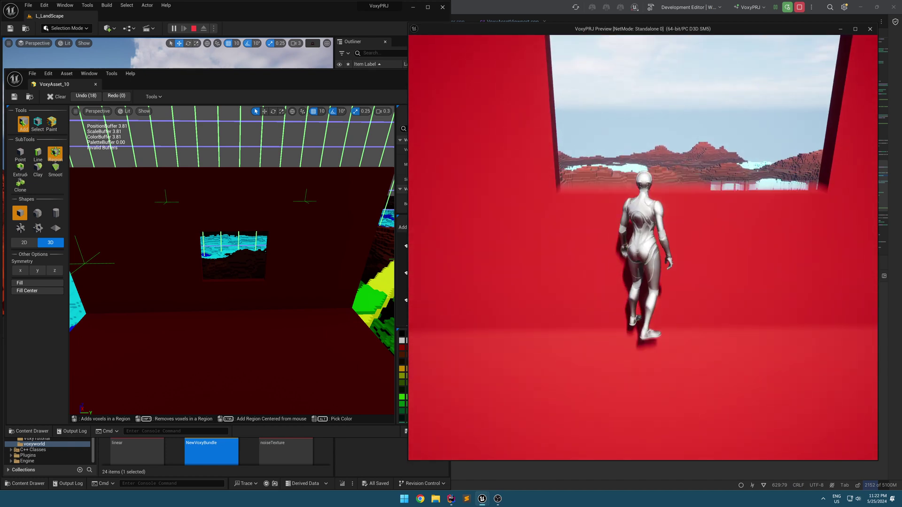
pyautogui.hotkey('shift', 'F1')
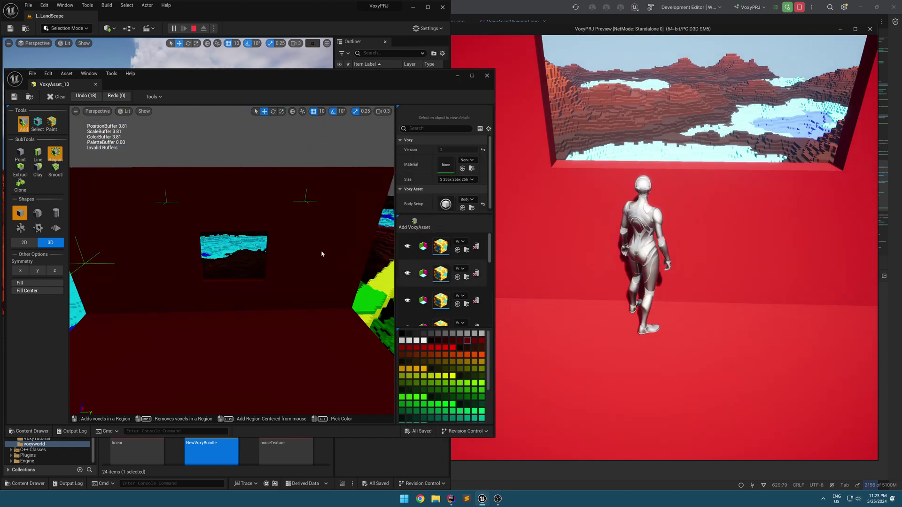
pyautogui.moveTo(321, 253); pyautogui.dragTo(321, 254, button='right')
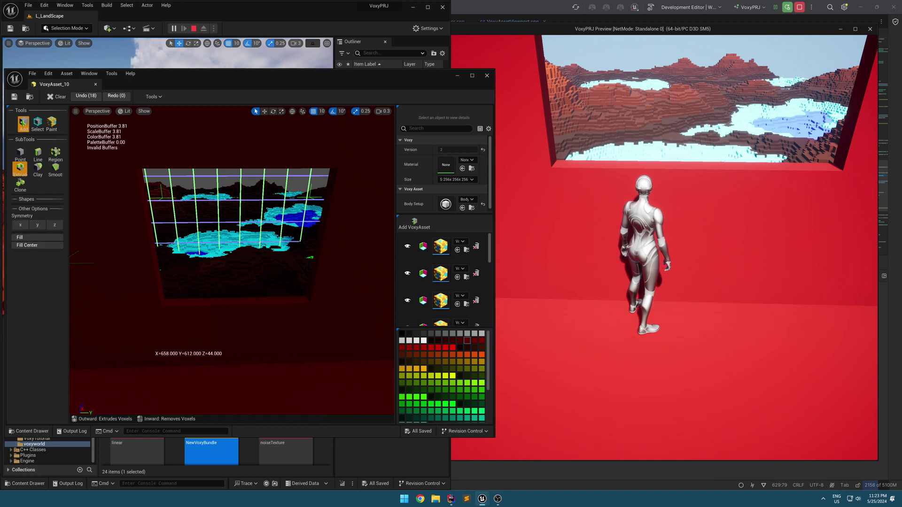
# - Start Simulate (Alt+P) so the voxel castle collapses into loose voxels
pyautogui.click(220, 357)
pyautogui.click(517, 329)
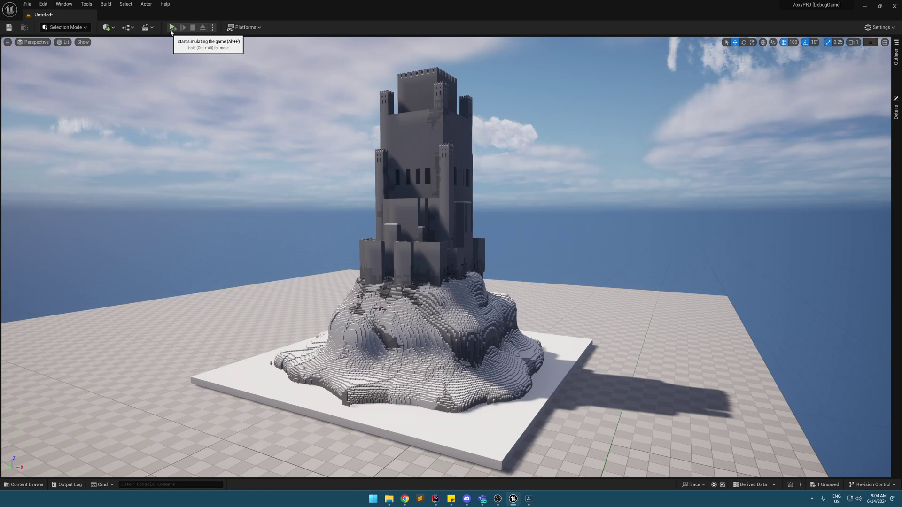
pyautogui.click(172, 27)
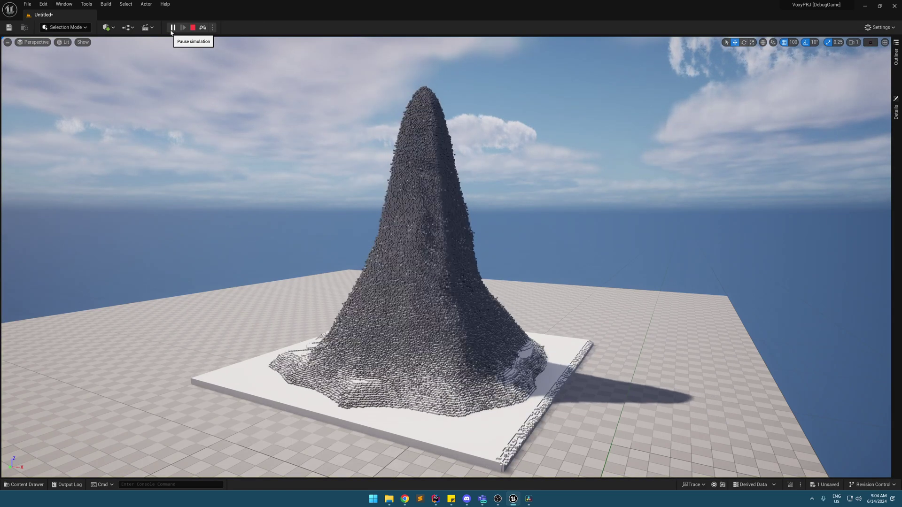